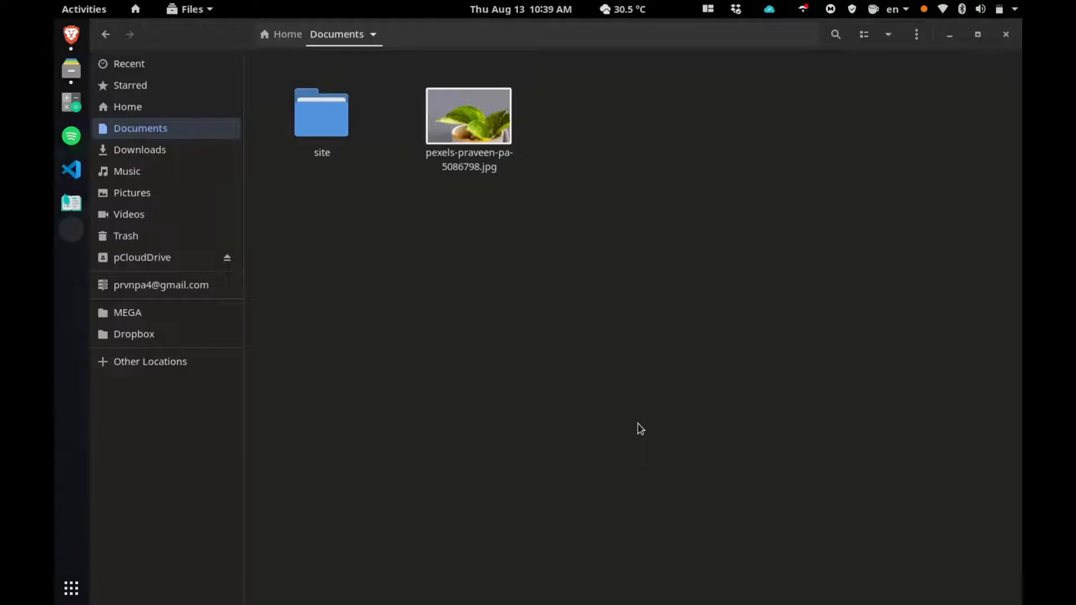
# Open the plant JPG from the Documents folder in GNU Image Manipulation Program
pyautogui.rightClick(474, 123)
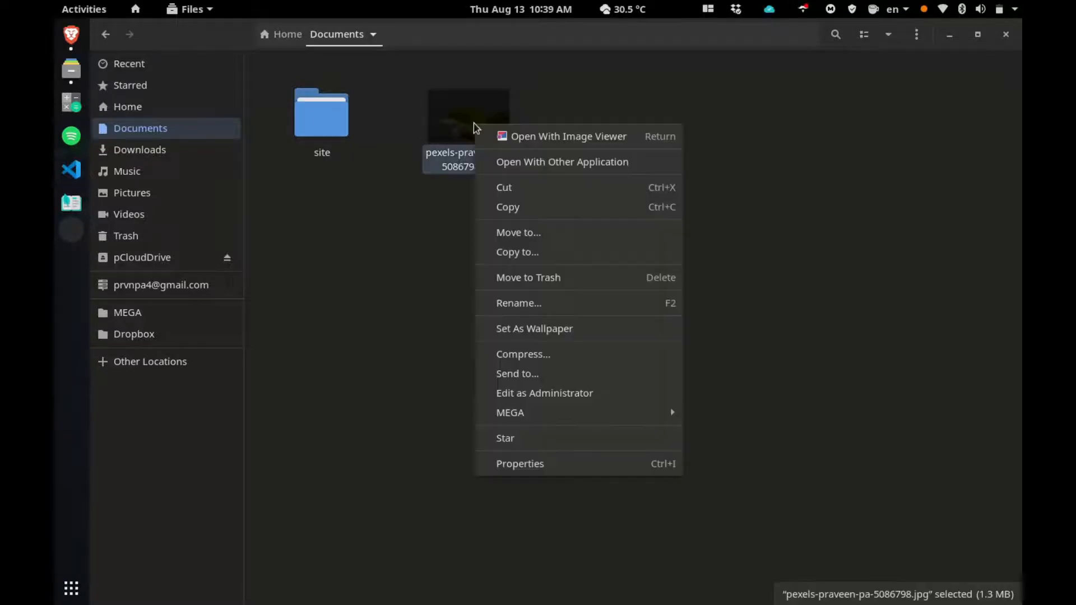
pyautogui.click(512, 161)
pyautogui.click(669, 188)
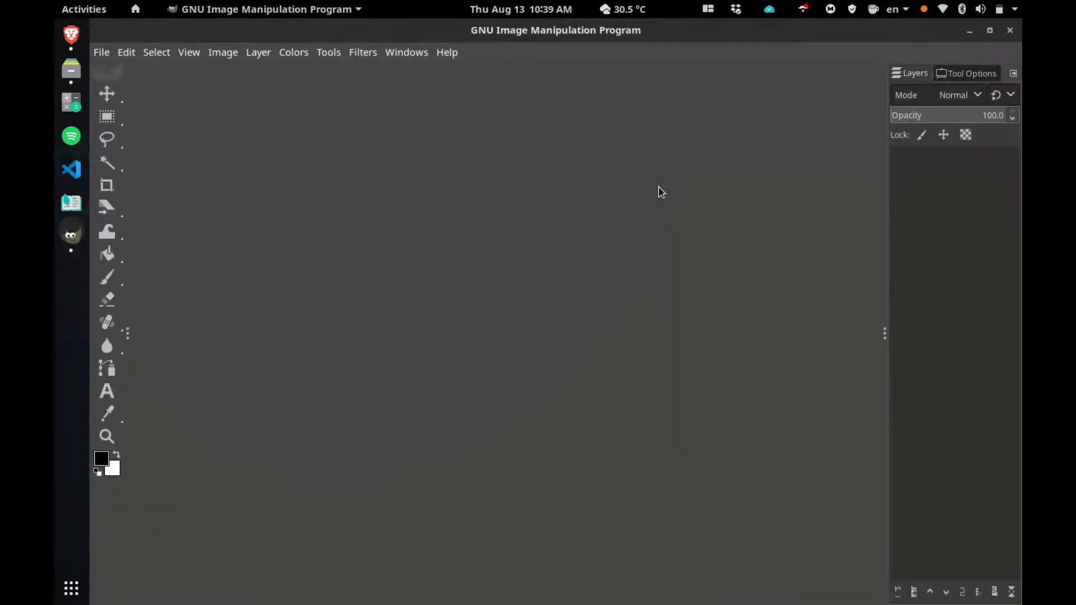
# Start a Free Select outline at the far-left leaf's tip and trace its lower edge as far as the mug's rim
pyautogui.click(108, 144)
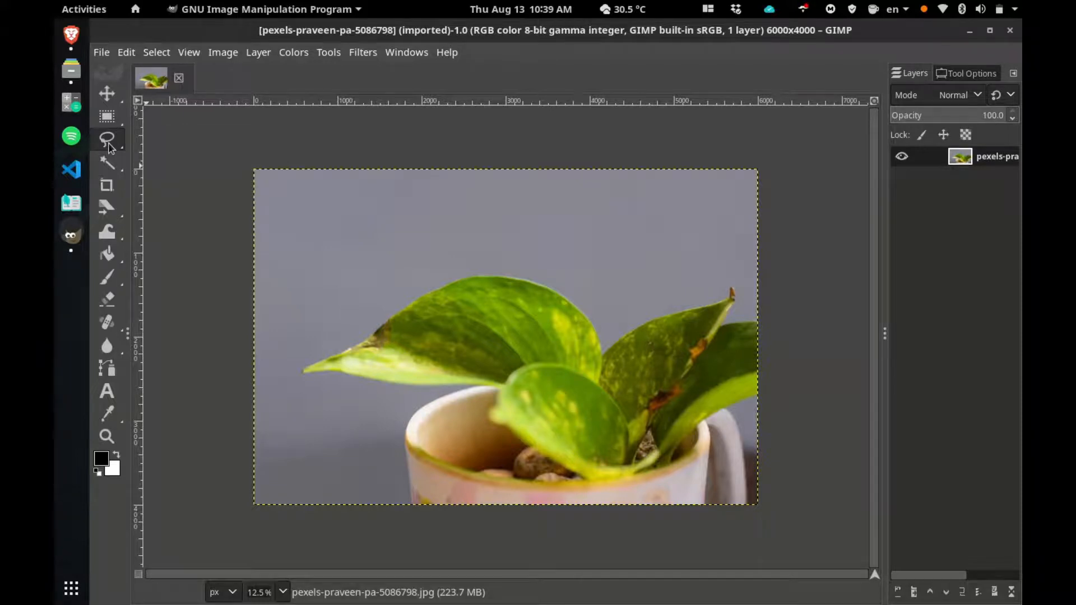
pyautogui.click(301, 373)
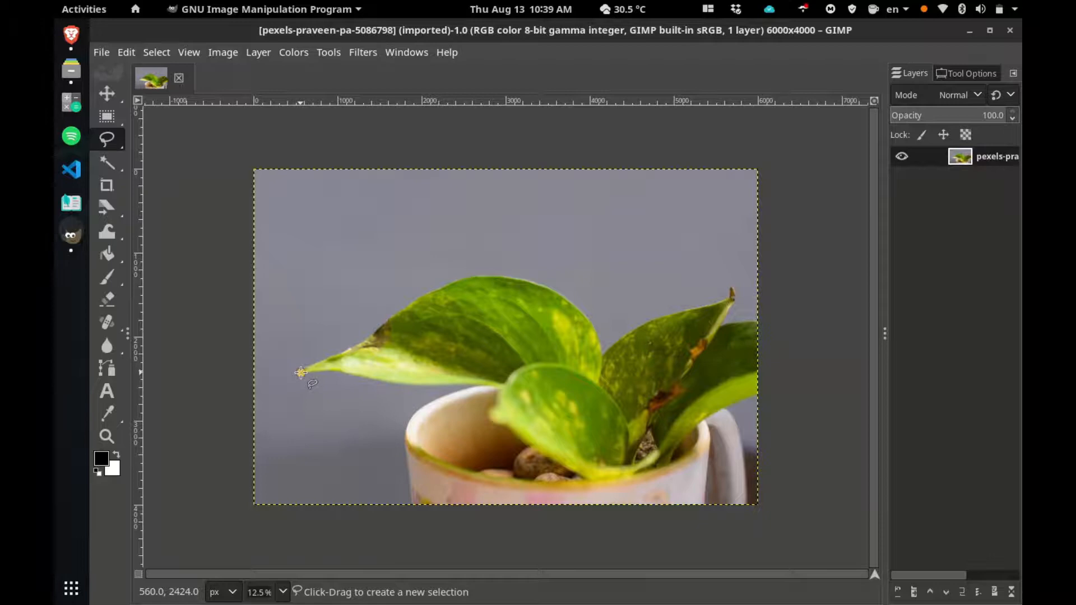
pyautogui.scroll(3, 301, 372)
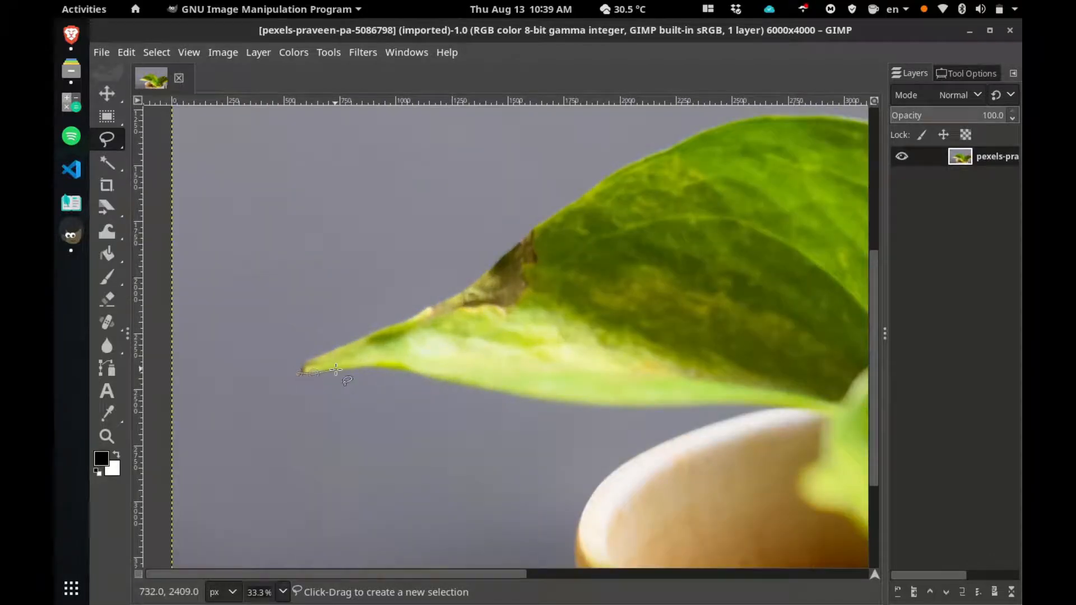
pyautogui.click(335, 368)
pyautogui.moveTo(384, 367)
pyautogui.mouseDown()
pyautogui.moveTo(588, 410)
pyautogui.moveTo(746, 404)
pyautogui.mouseUp()
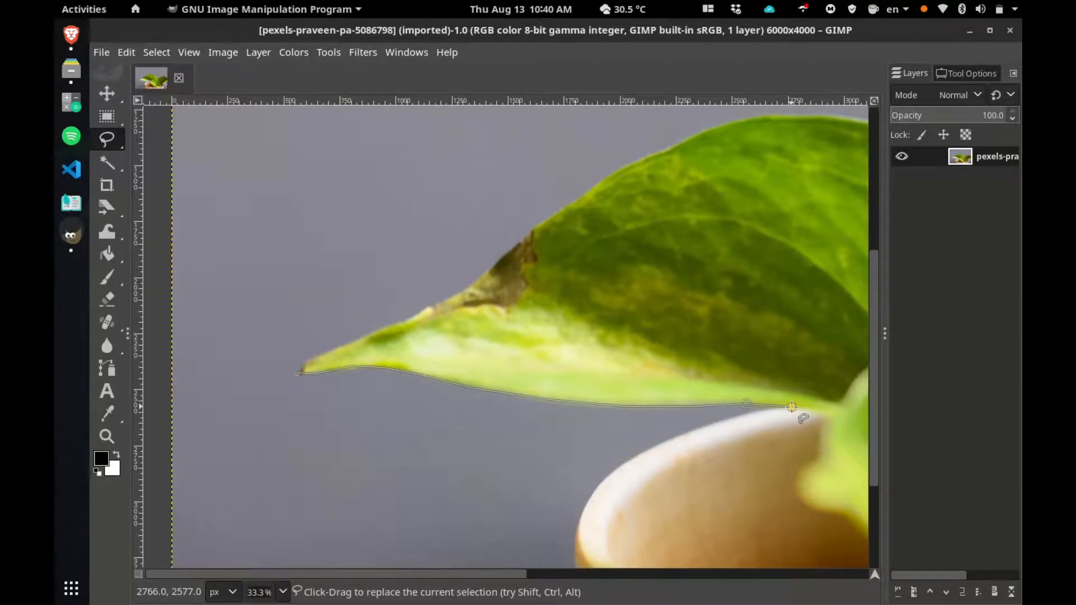
pyautogui.hscroll(5, 791, 405)
pyautogui.click(430, 408)
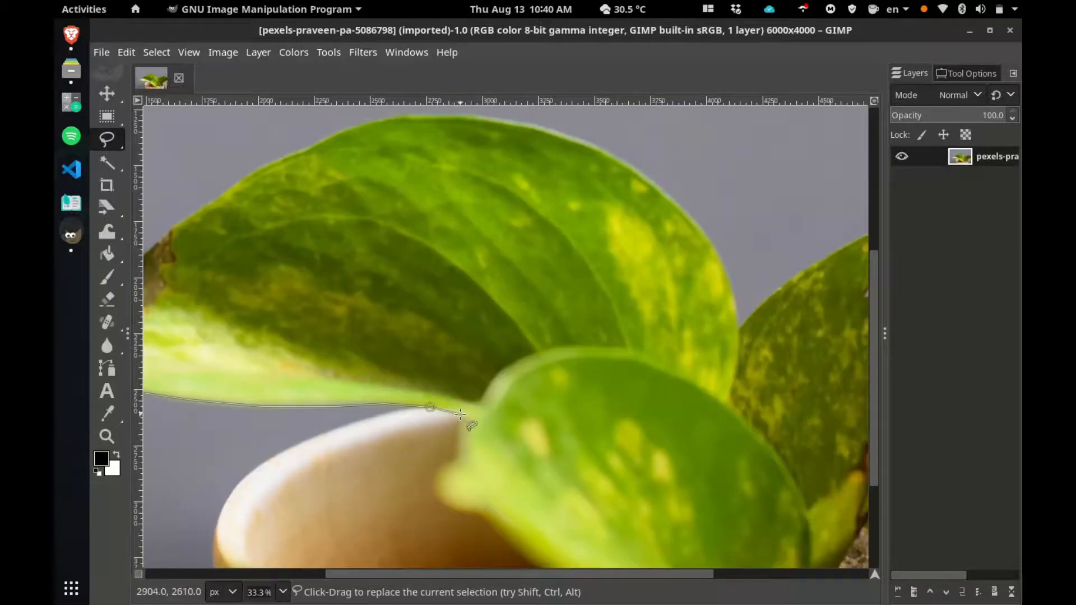
# Continue the outline from the mug's rim around the blunt left end of the front leaf
pyautogui.click(461, 414)
pyautogui.click(460, 426)
pyautogui.click(459, 444)
pyautogui.click(458, 459)
pyautogui.click(444, 467)
pyautogui.click(436, 480)
pyautogui.click(435, 491)
pyautogui.click(471, 515)
pyautogui.click(480, 514)
# Trace the front leaf's lower edge past the stones and along the mug's rim to the base of the stems
pyautogui.scroll(-3, 480, 516)
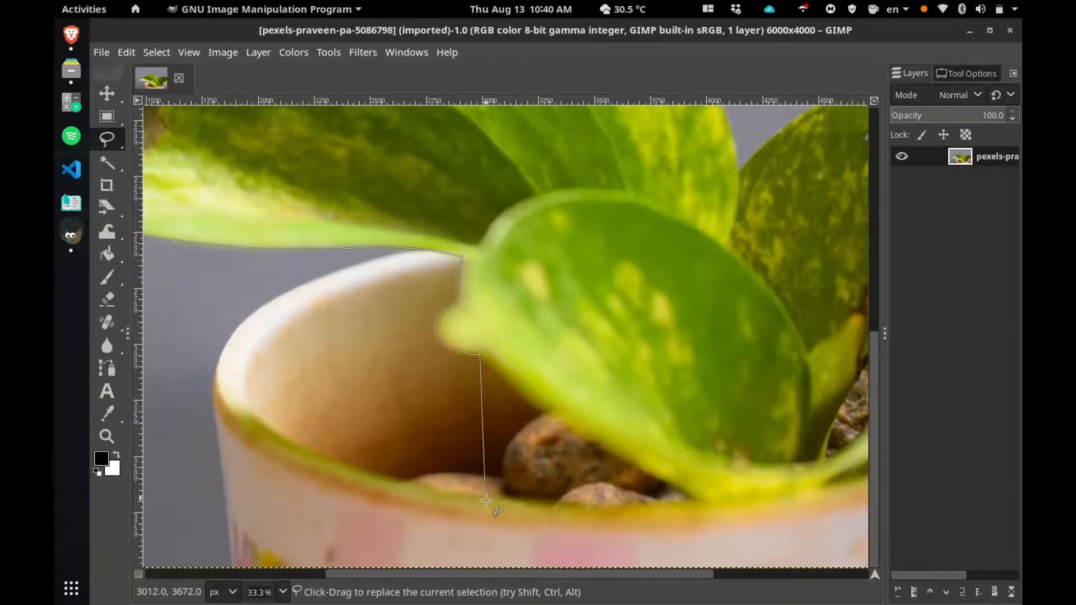
pyautogui.click(511, 389)
pyautogui.click(689, 497)
pyautogui.click(825, 492)
pyautogui.hscroll(5, 824, 491)
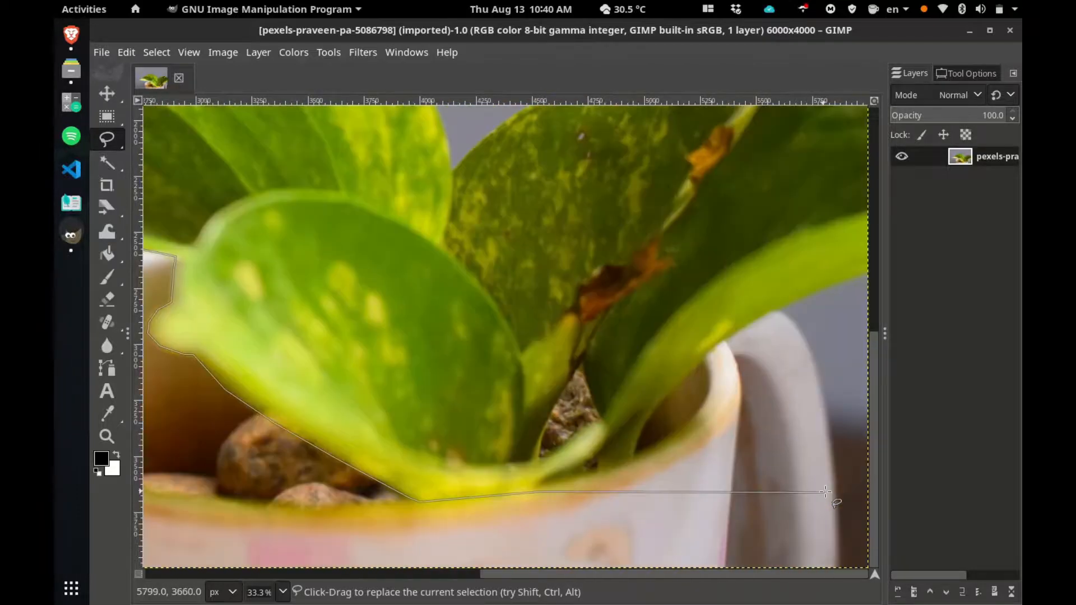
pyautogui.click(577, 475)
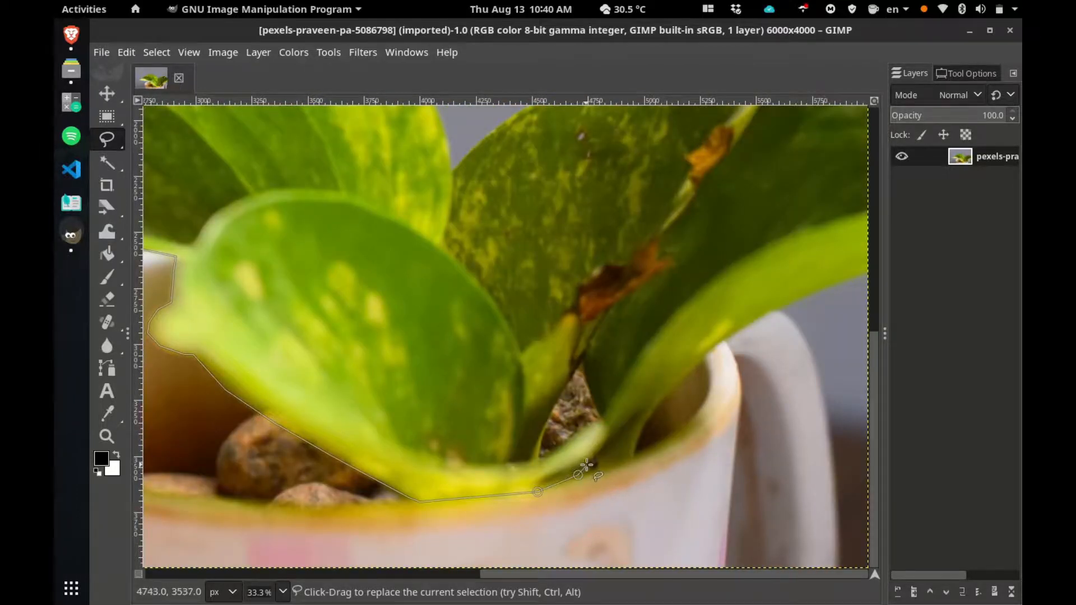
# Outline the stem base above the mug's rim and follow the rightmost leaf's lower edge up to the mug handle
pyautogui.click(588, 463)
pyautogui.click(595, 471)
pyautogui.click(631, 458)
pyautogui.click(639, 435)
pyautogui.click(658, 400)
pyautogui.click(685, 371)
pyautogui.click(717, 344)
# Carry the outline past the image's right border and back along the rightmost leaf's upper edge to the neighbouring leaf
pyautogui.scroll(-3, 857, 276)
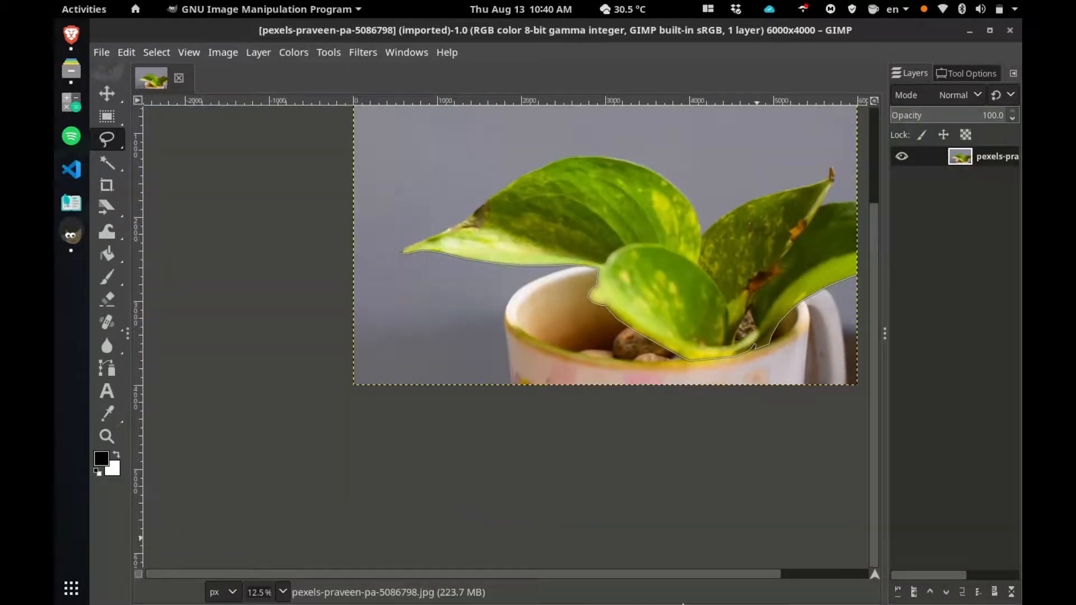
pyautogui.moveTo(711, 575); pyautogui.dragTo(807, 341)
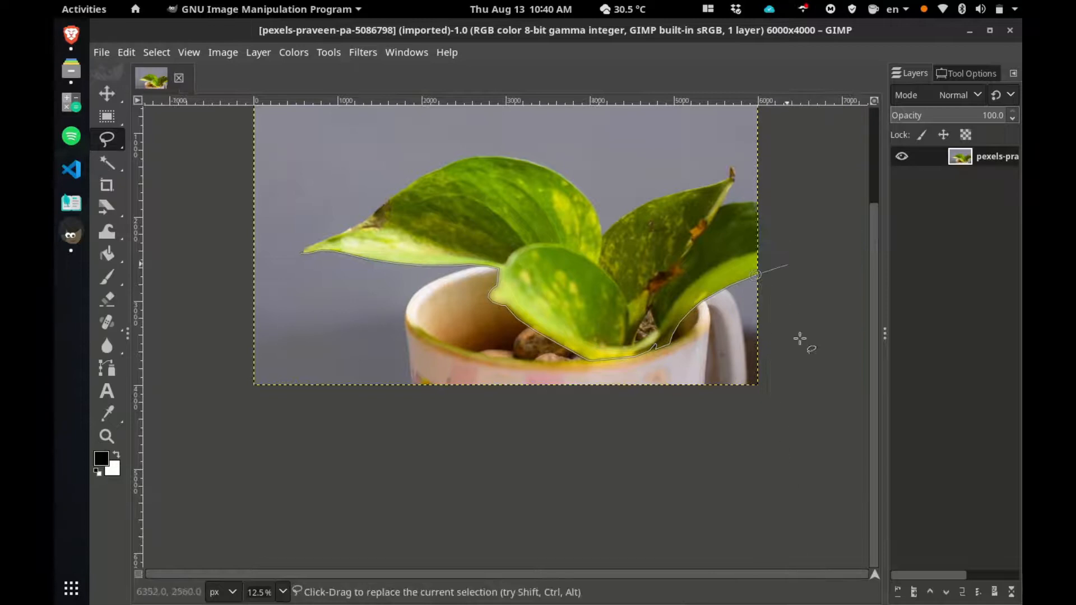
pyautogui.scroll(2, 774, 194)
pyautogui.click(774, 193)
pyautogui.click(740, 212)
pyautogui.click(712, 211)
pyautogui.click(694, 216)
pyautogui.click(681, 216)
pyautogui.click(666, 221)
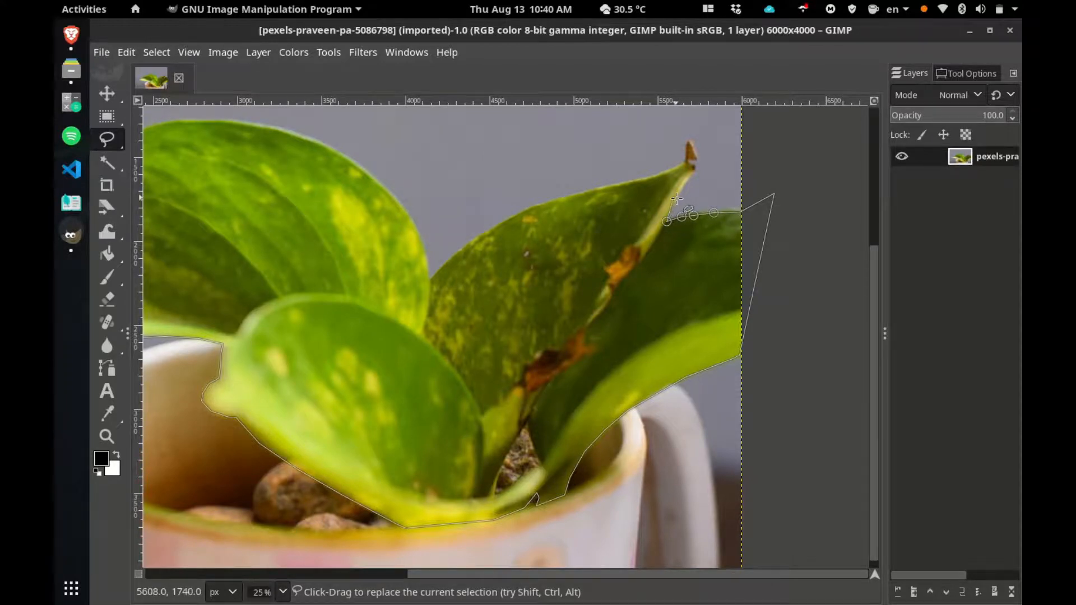
# Trace the pale right edge of the pointed leaf and the right side of its brown tip
pyautogui.scroll(4, 676, 199)
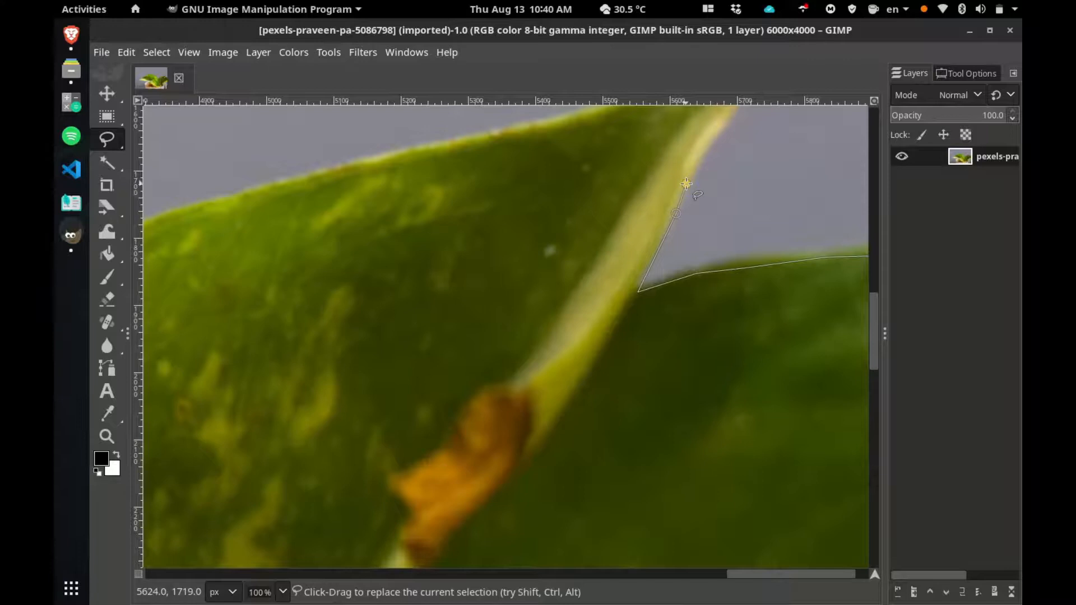
pyautogui.scroll(5, 686, 183)
pyautogui.click(724, 355)
pyautogui.click(750, 318)
pyautogui.click(747, 300)
pyautogui.click(721, 289)
pyautogui.click(729, 277)
pyautogui.click(760, 282)
pyautogui.click(754, 266)
pyautogui.click(742, 232)
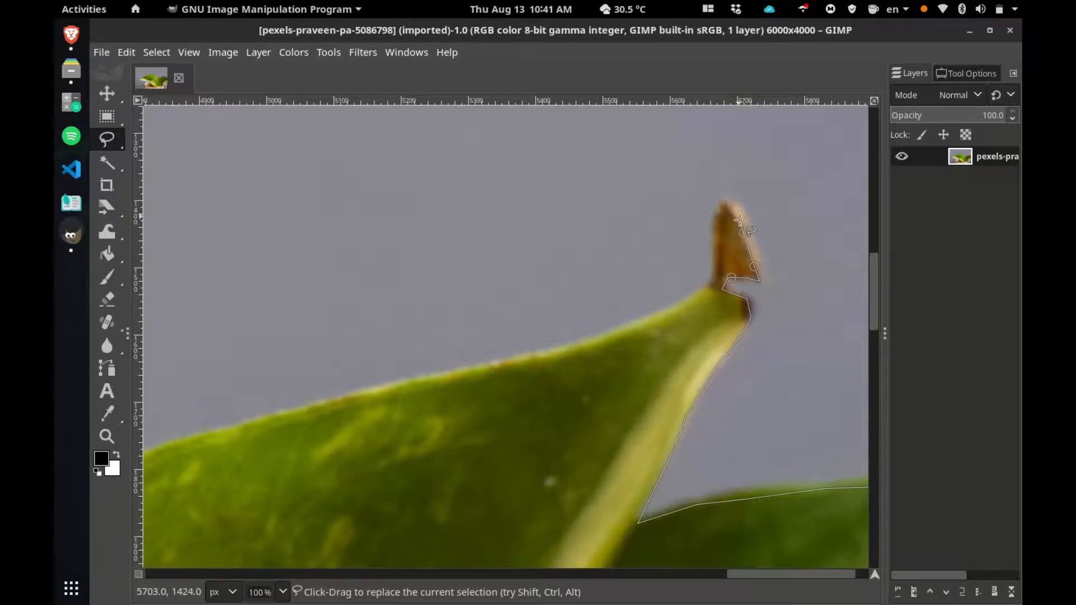
# Outline the top and left side of the pointed leaf's brown tip
pyautogui.click(730, 202)
pyautogui.click(719, 202)
pyautogui.click(708, 227)
pyautogui.click(710, 267)
pyautogui.click(709, 284)
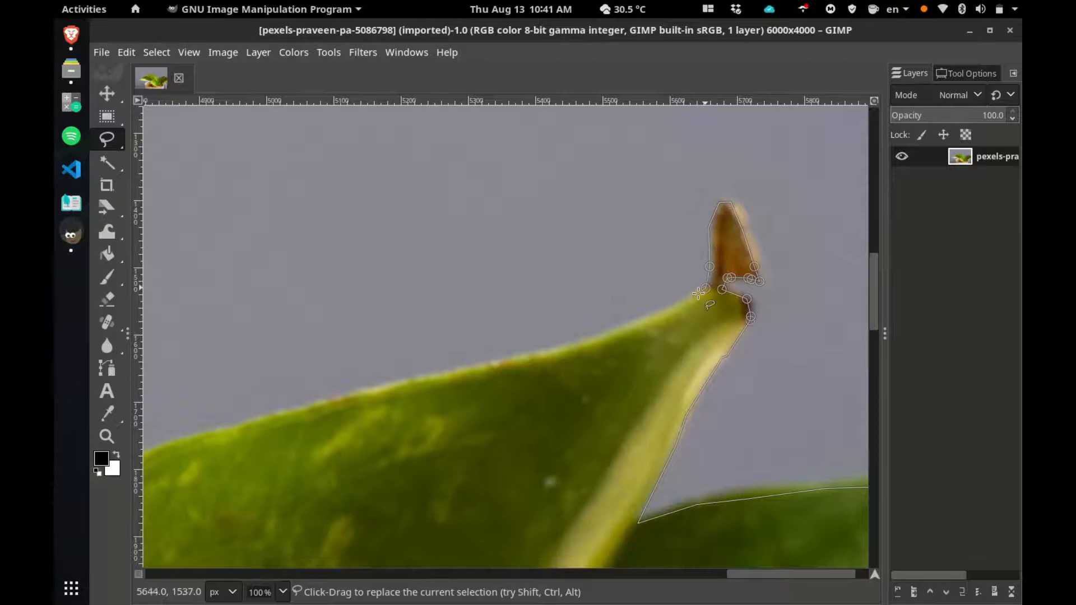
# Trace the pointed leaf's upper edge down to the notch where it meets the large left leaf
pyautogui.click(543, 363)
pyautogui.scroll(-2, 369, 389)
pyautogui.click(369, 389)
pyautogui.hscroll(-5, 313, 399)
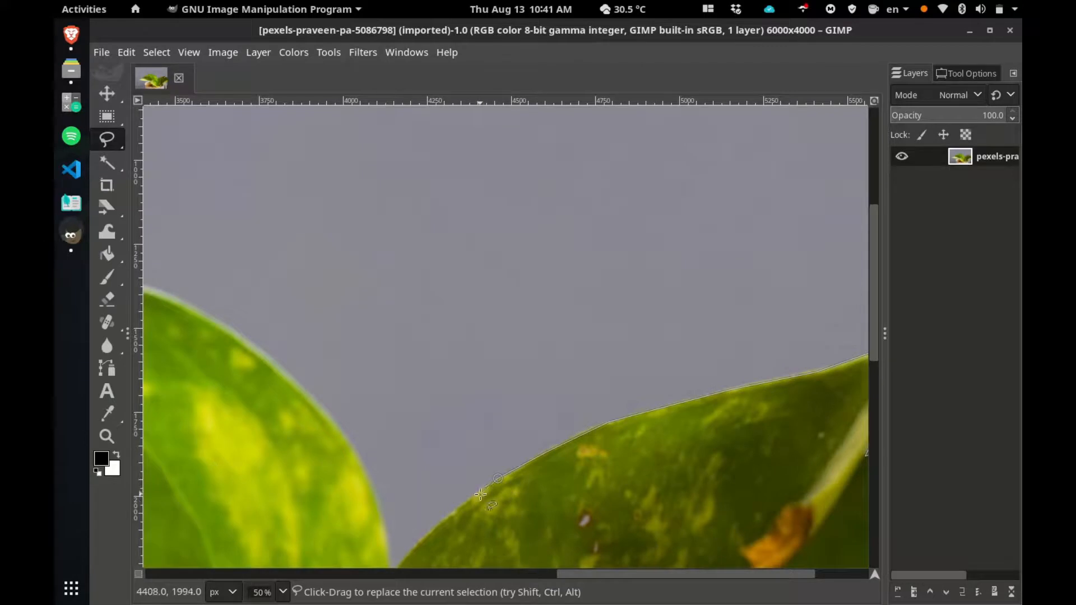
pyautogui.click(460, 503)
pyautogui.scroll(-3, 448, 476)
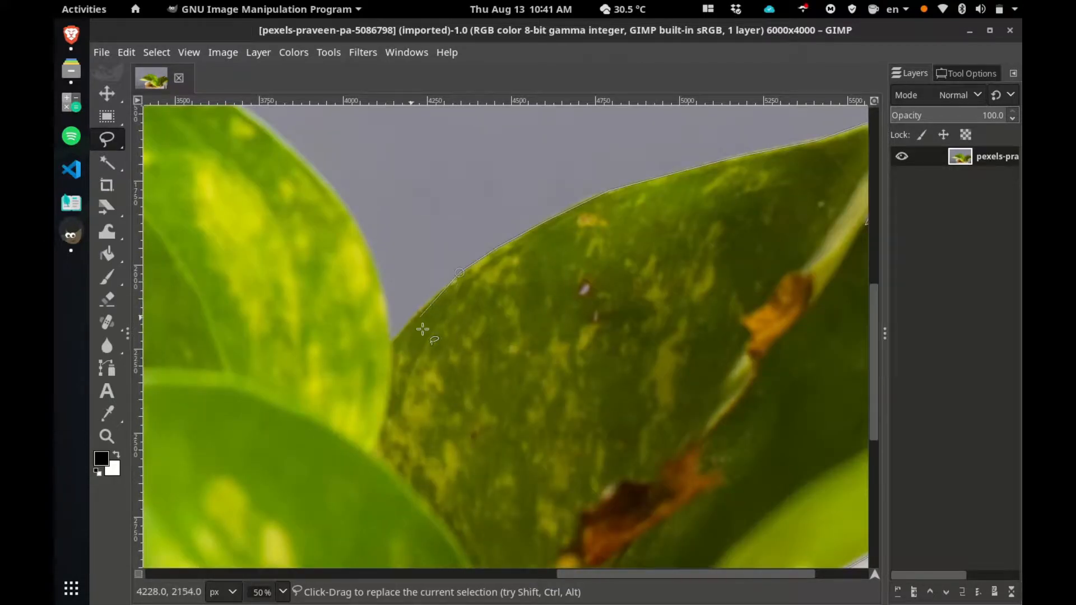
pyautogui.click(420, 310)
pyautogui.click(392, 340)
# Trace the large left leaf's right side and curved top edge from the notch past its highest point
pyautogui.scroll(4, 359, 275)
pyautogui.scroll(-3, 356, 275)
pyautogui.click(373, 373)
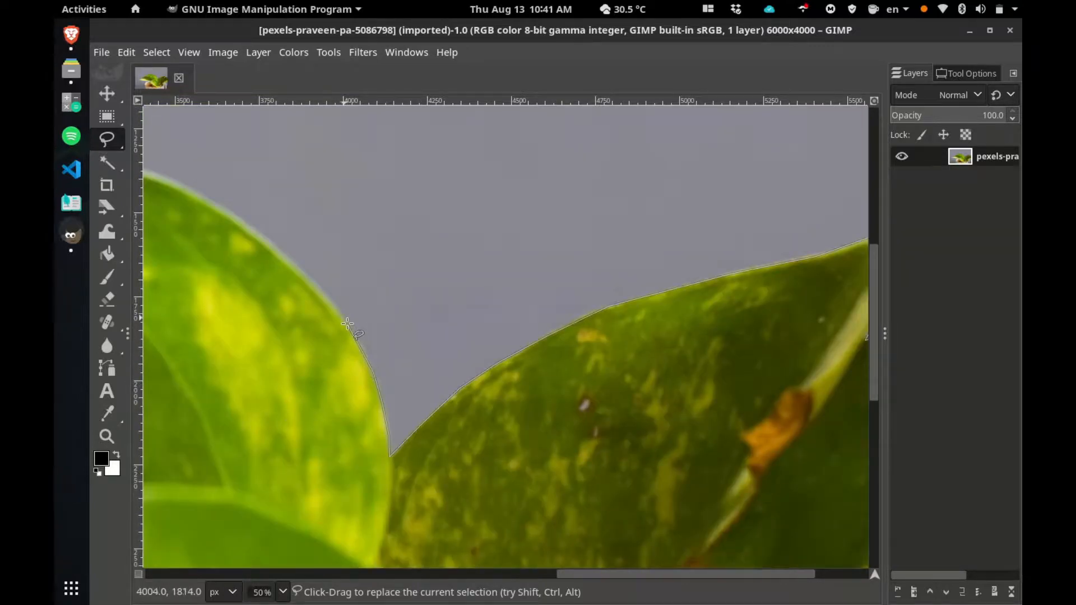
pyautogui.hscroll(-4, 310, 284)
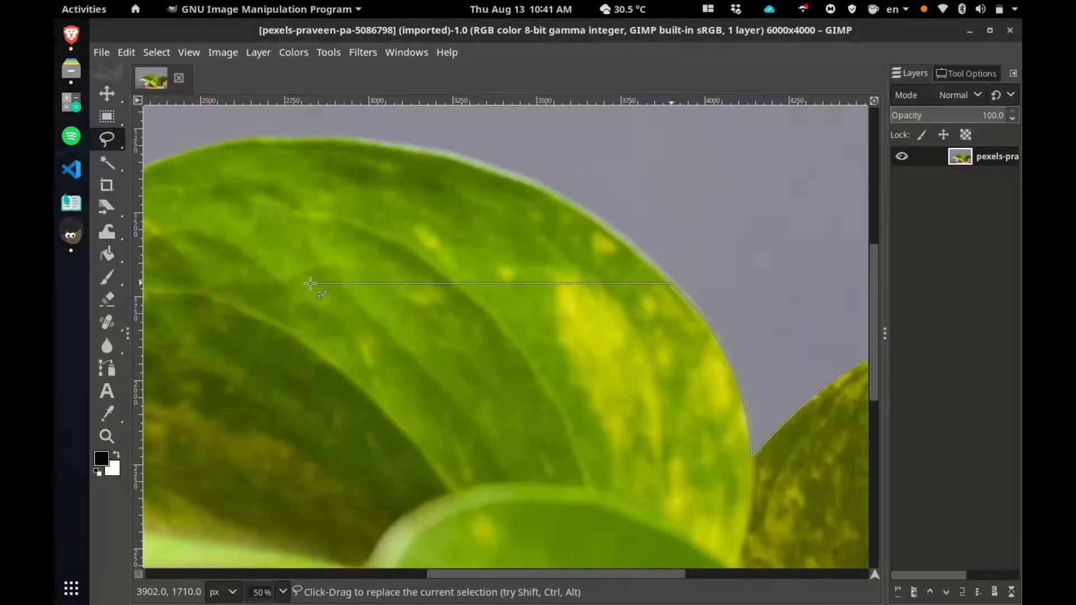
pyautogui.click(613, 232)
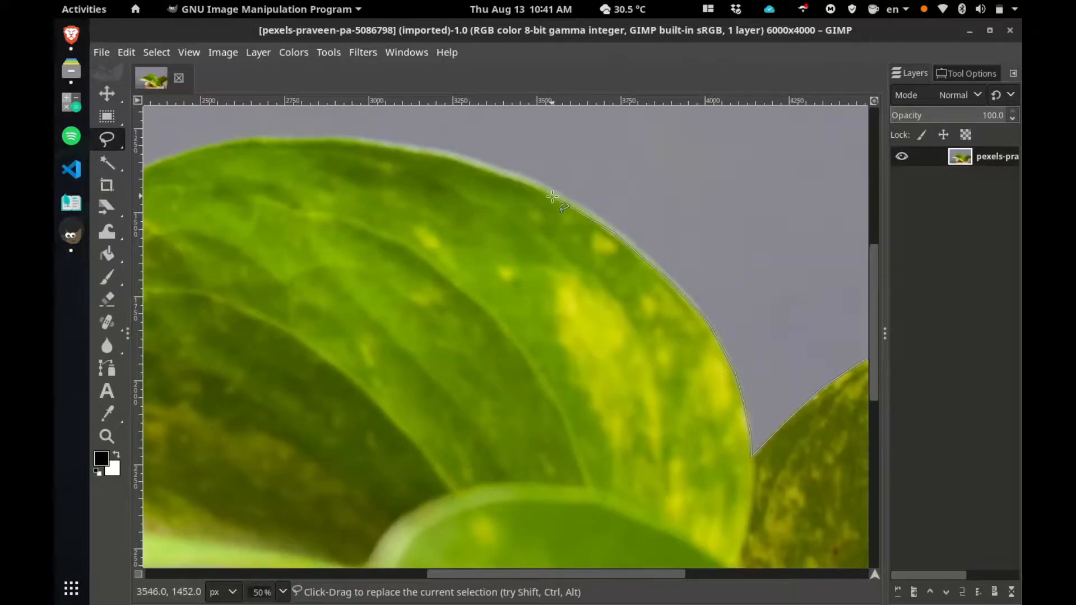
pyautogui.click(551, 195)
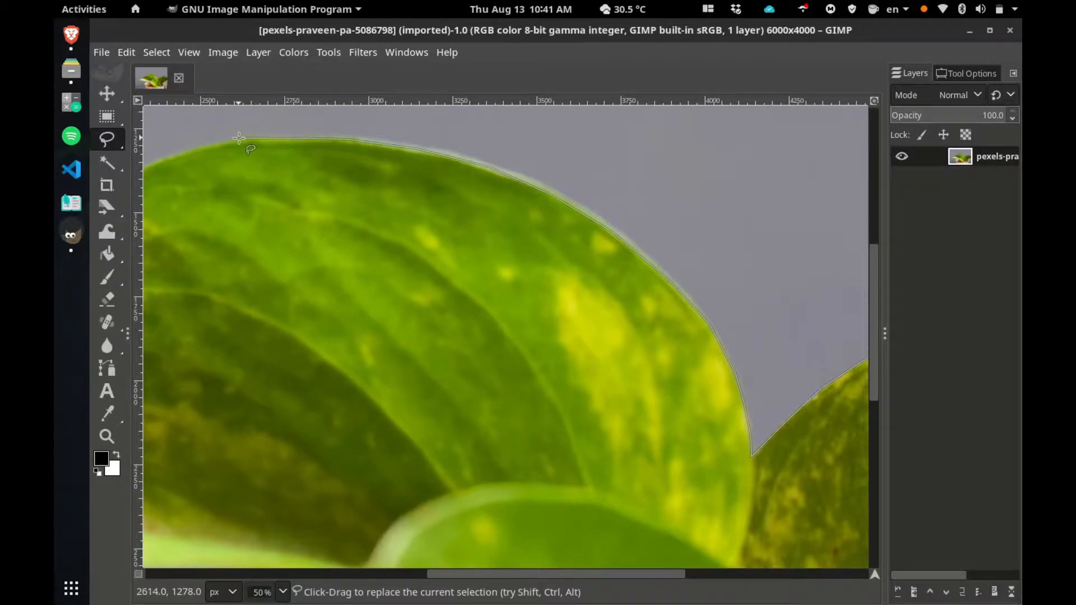
pyautogui.hscroll(-3, 239, 137)
pyautogui.click(387, 144)
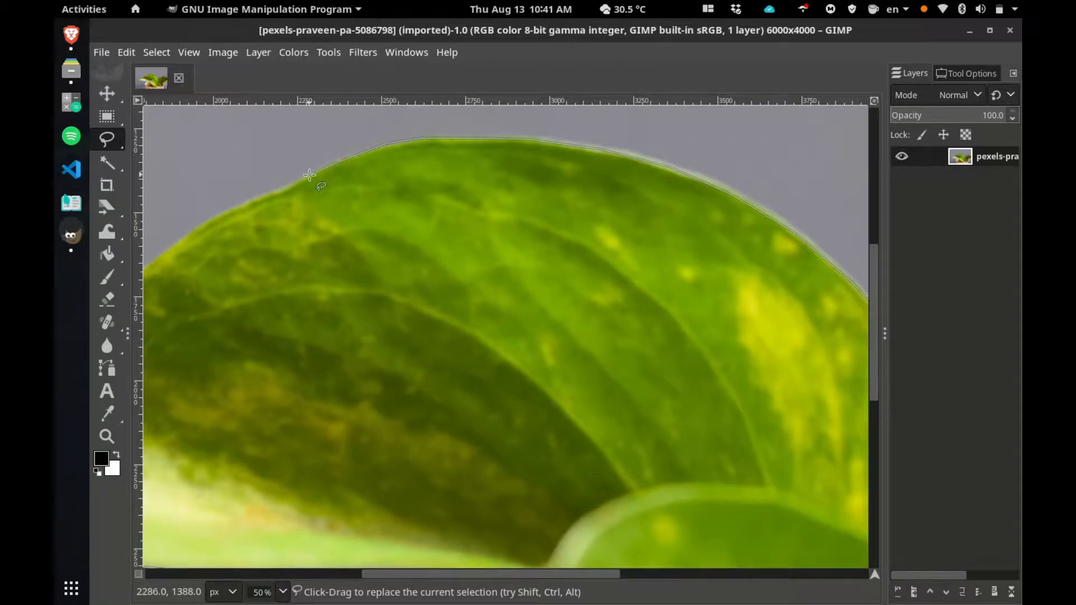
# Follow the left leaf's upper edge past the brown patch, close the outline at the starting tip, and commit the selection
pyautogui.hscroll(-3, 284, 187)
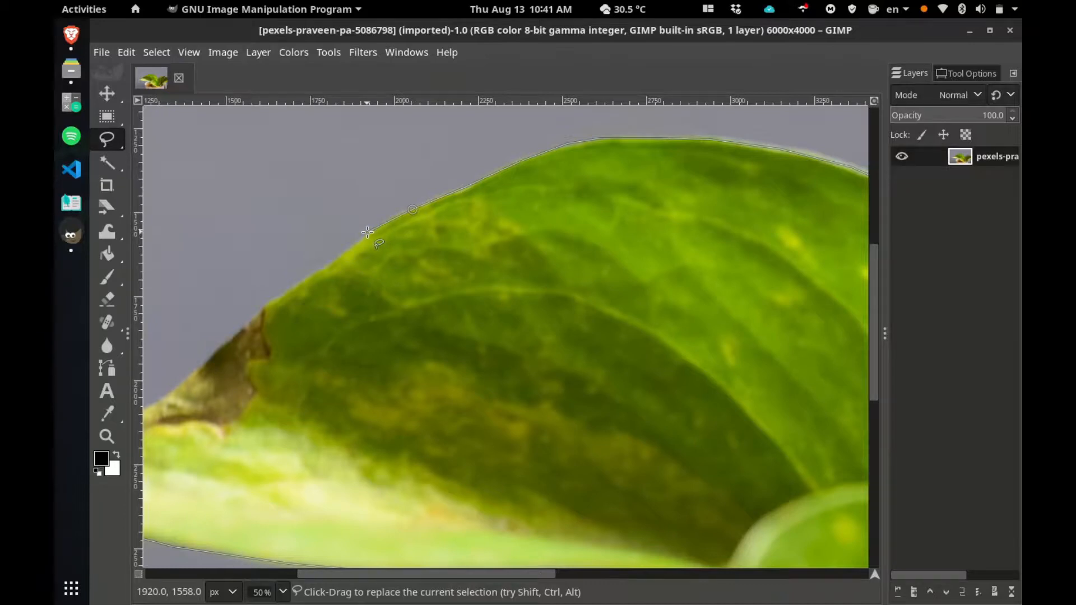
pyautogui.click(342, 256)
pyautogui.click(283, 297)
pyautogui.hscroll(-3, 268, 309)
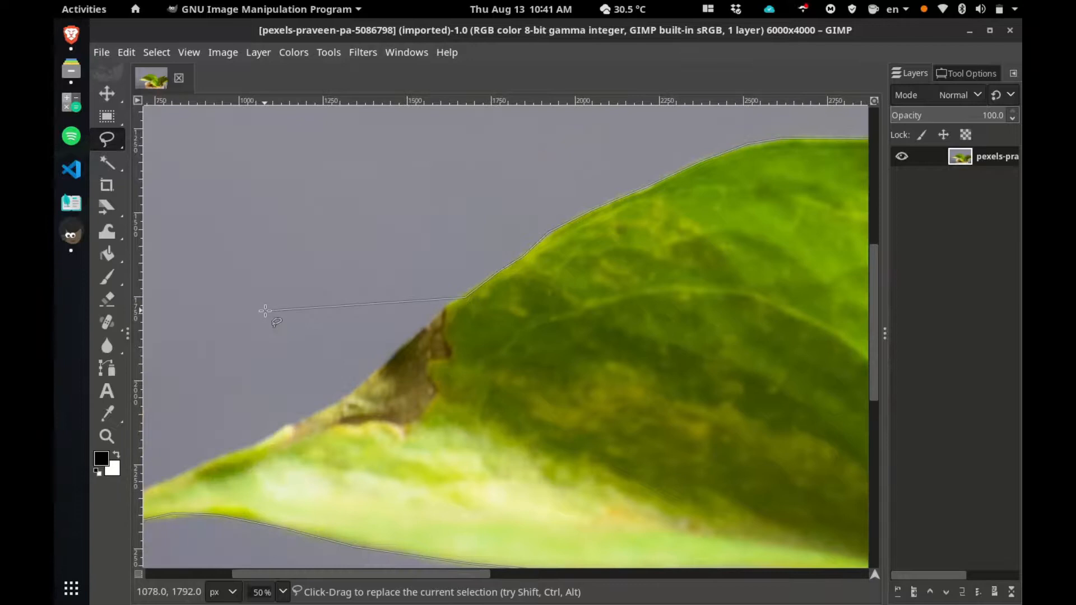
pyautogui.click(421, 328)
pyautogui.click(322, 408)
pyautogui.hscroll(-3, 321, 408)
pyautogui.hscroll(-1, 322, 408)
pyautogui.click(508, 437)
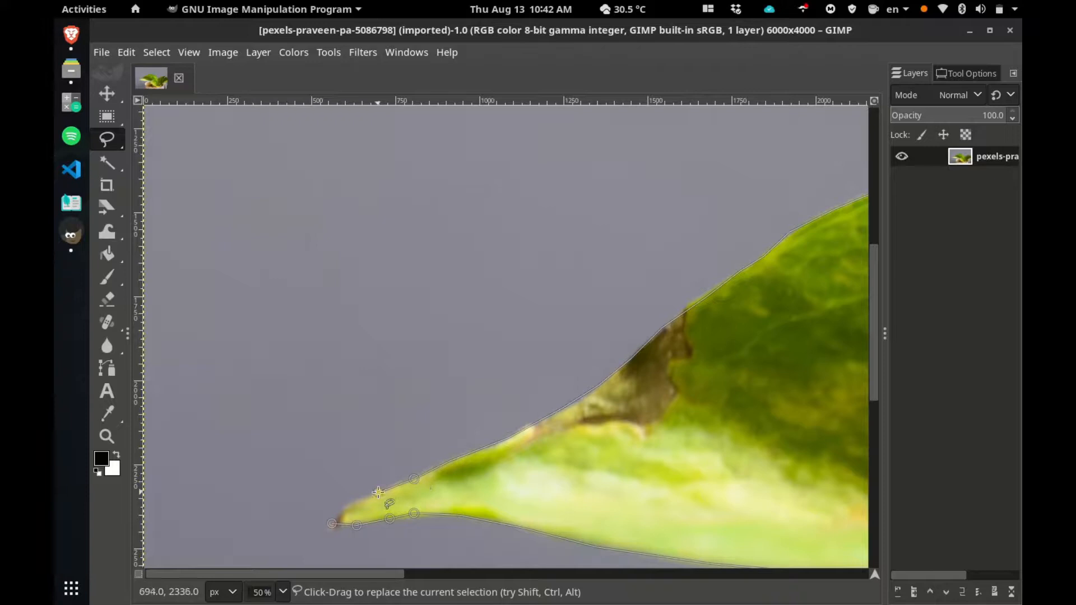
pyautogui.click(333, 522)
pyautogui.press('Return')
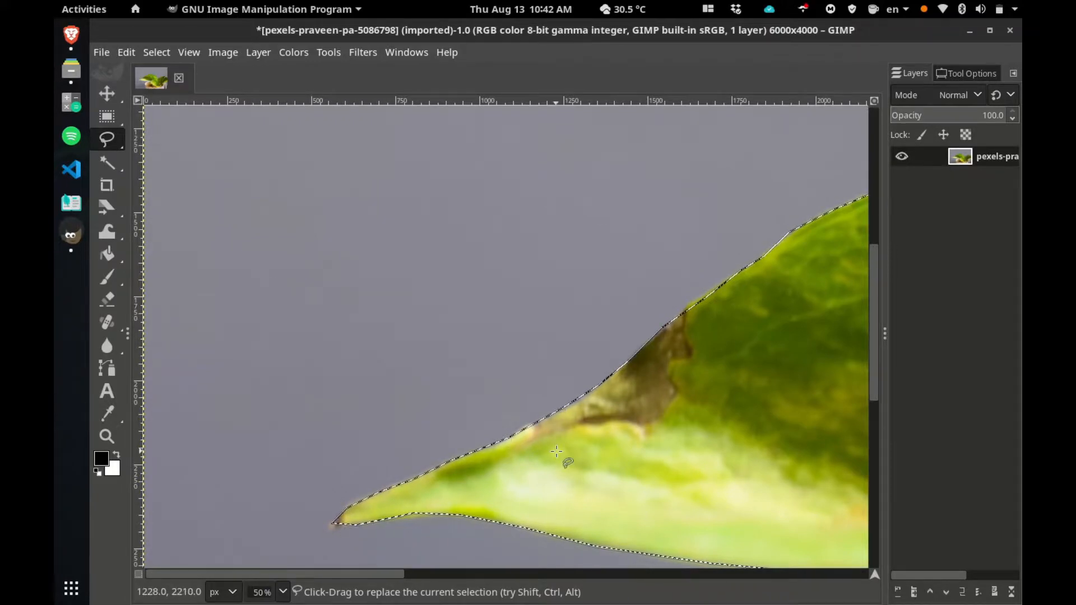
# Inspect the outline around the stems and soil gap above the mug's rim, and confirm the free selection again
pyautogui.scroll(-4, 557, 452)
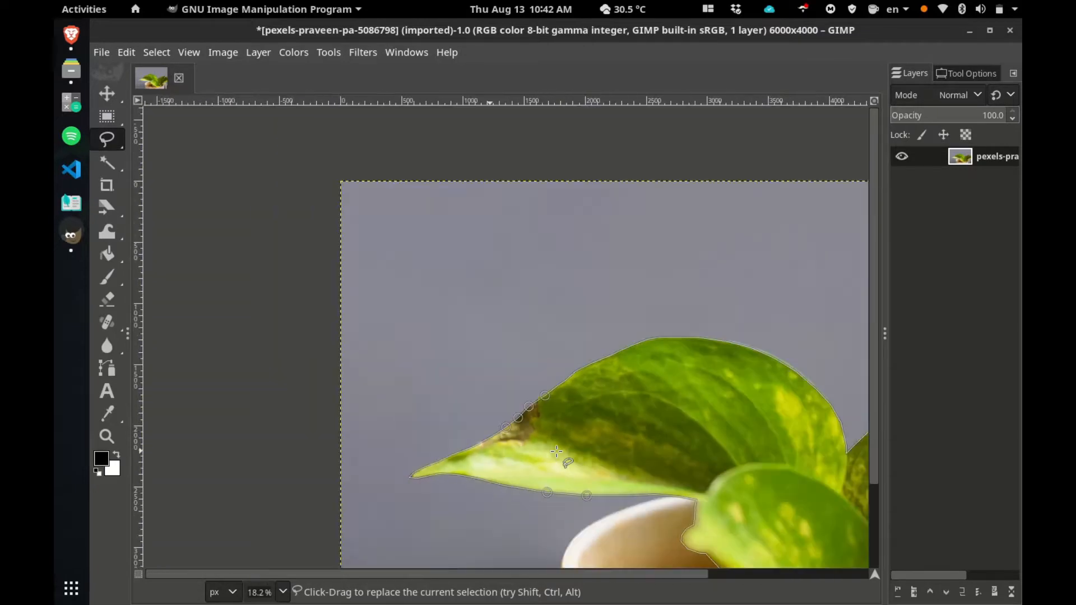
pyautogui.moveTo(514, 575); pyautogui.dragTo(582, 579)
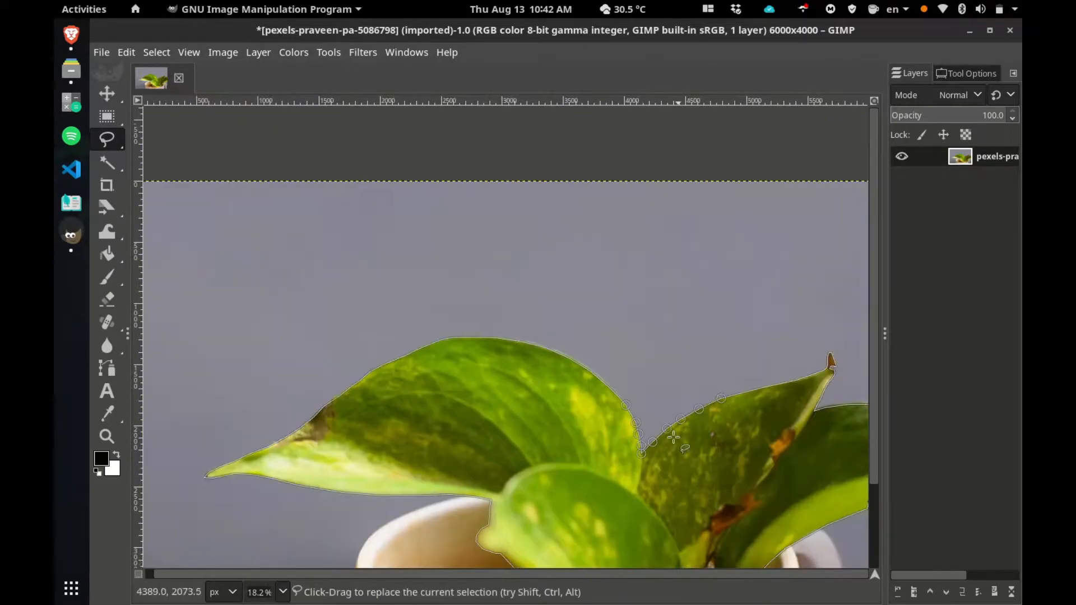
pyautogui.scroll(-1, 673, 437)
pyautogui.scroll(-2, 690, 452)
pyautogui.scroll(2, 751, 446)
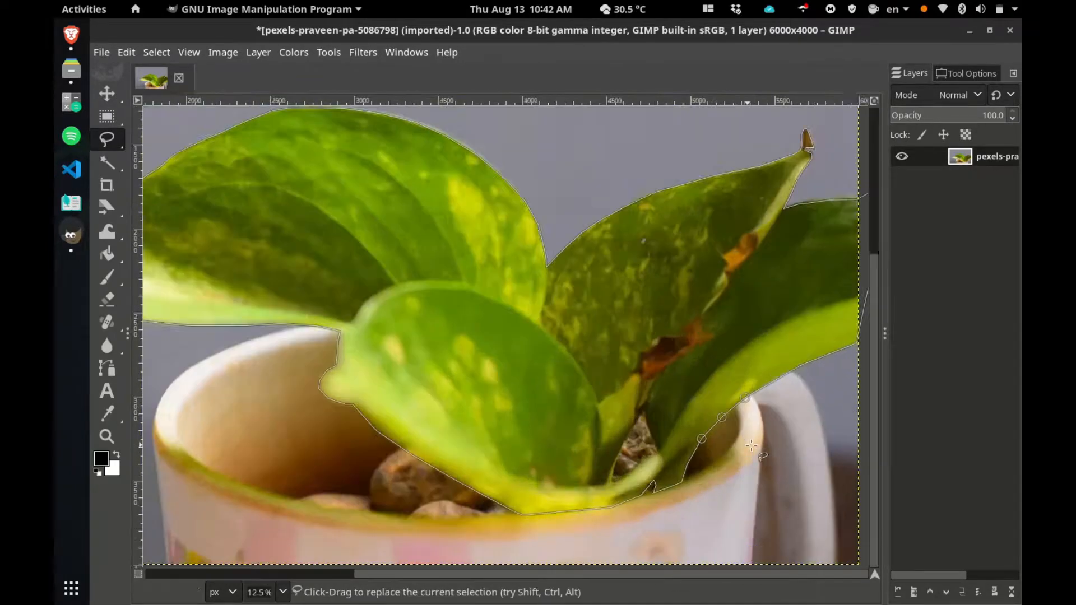
pyautogui.scroll(4, 751, 446)
pyautogui.press('Return')
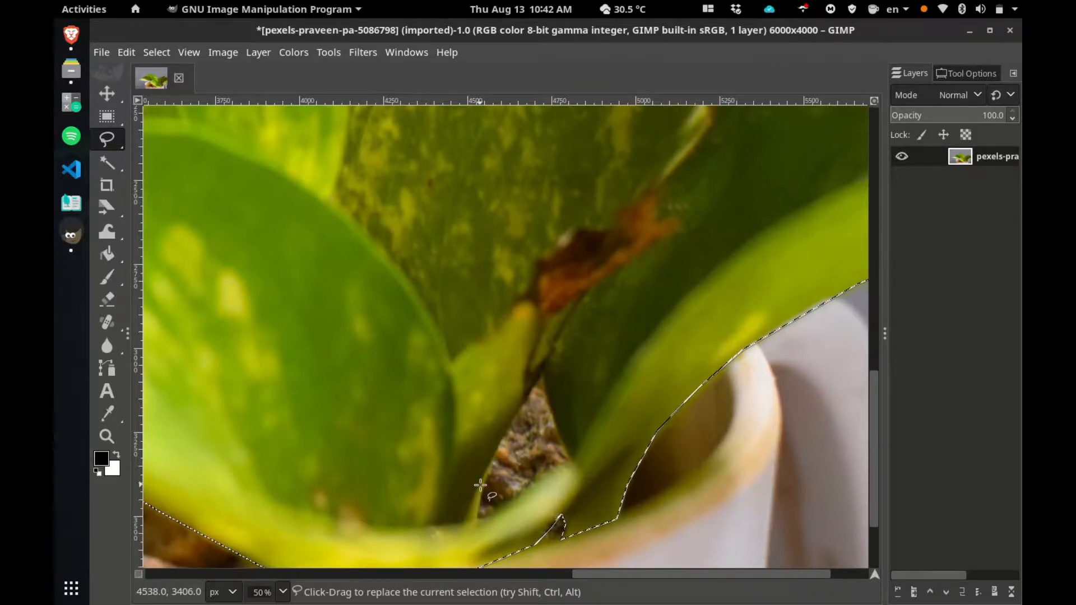
pyautogui.rightClick(480, 512)
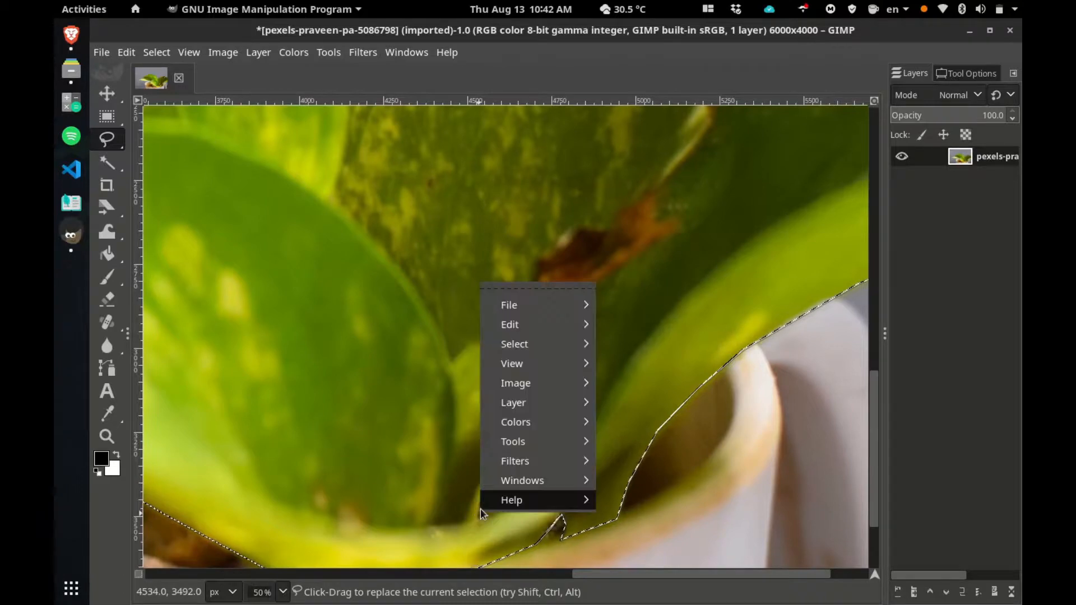
pyautogui.click(471, 516)
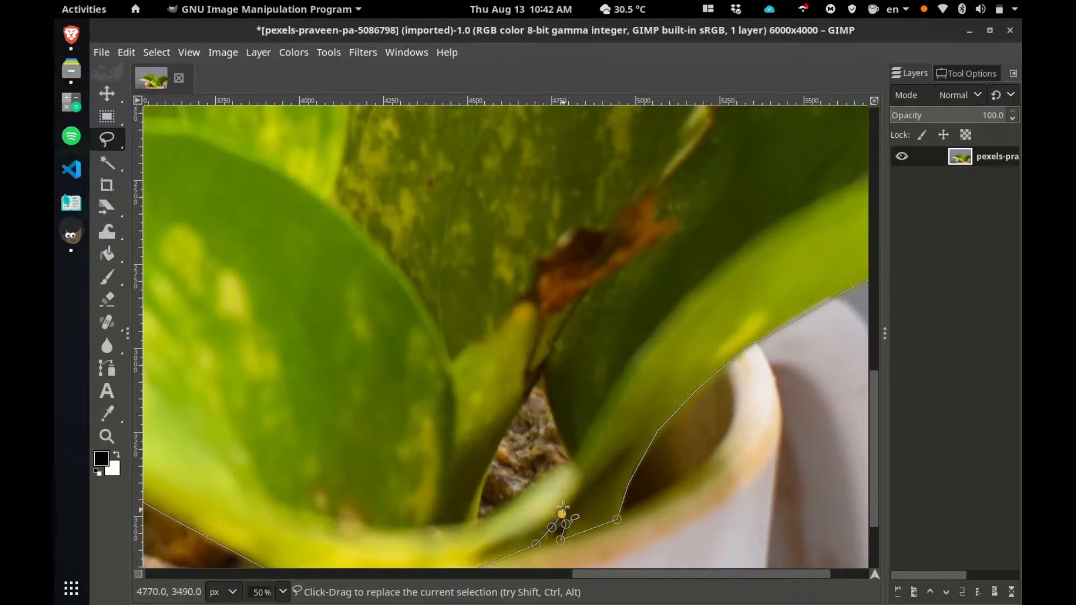
pyautogui.press('Return')
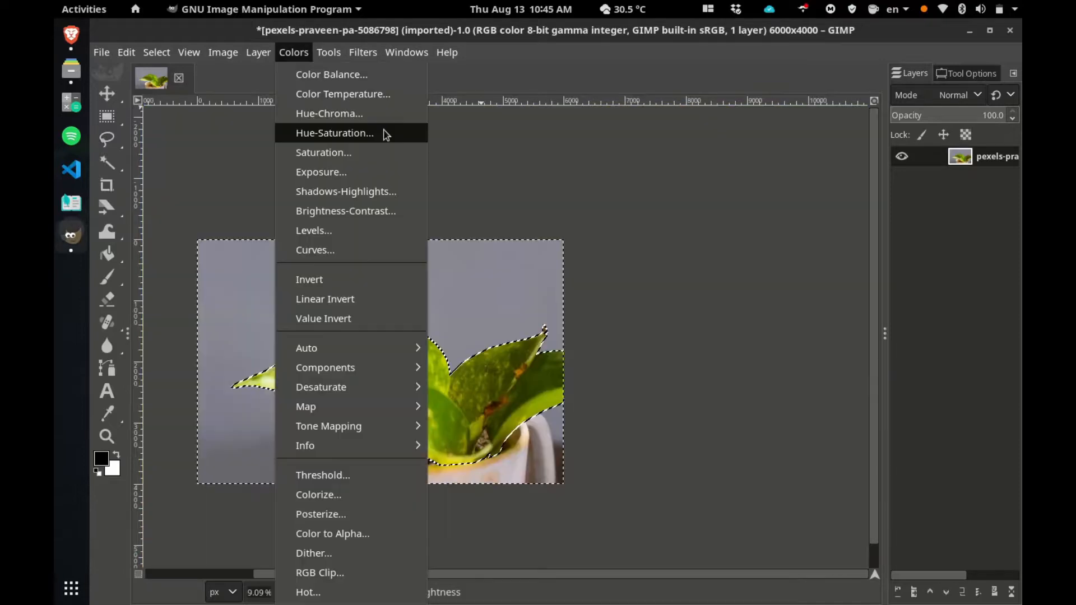
# Desaturate the selected background with the Saturation adjustment at scale 0.000, apply it, and clear the selection
pyautogui.click(382, 152)
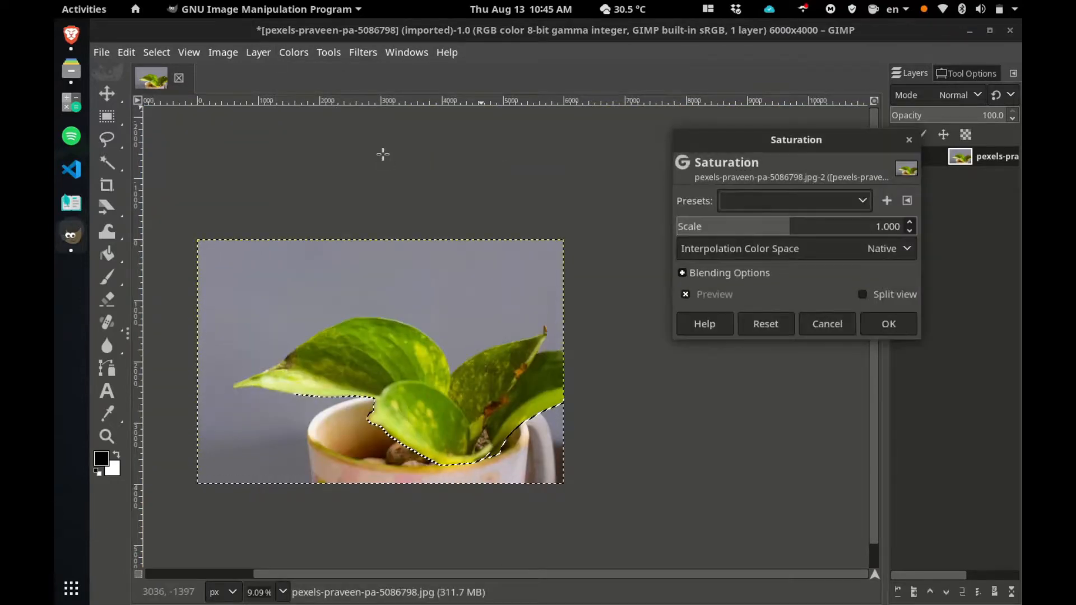
pyautogui.click(686, 231)
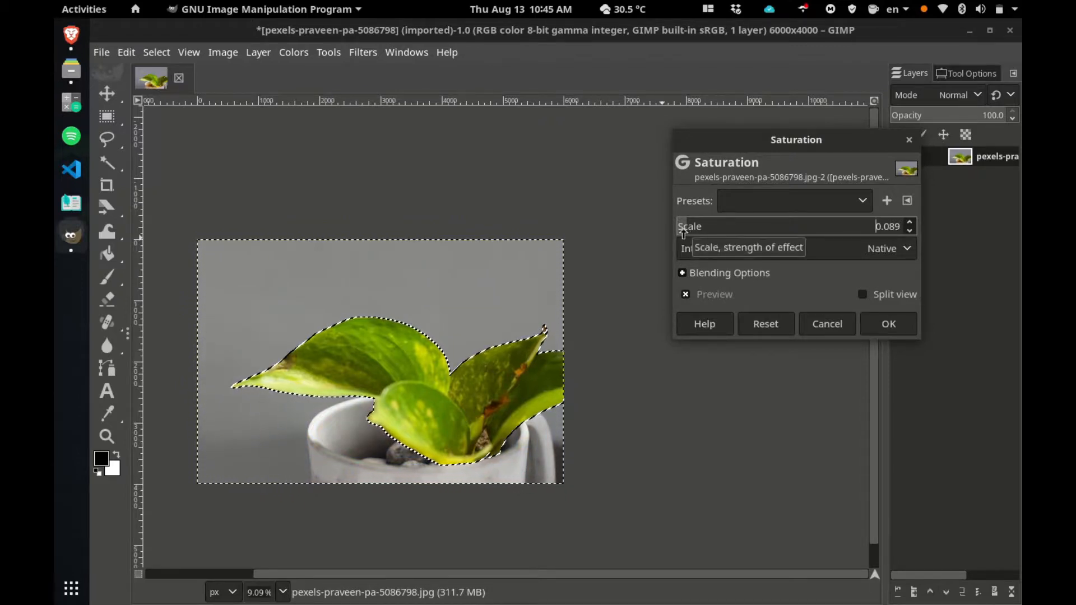
pyautogui.moveTo(680, 230); pyautogui.dragTo(677, 230)
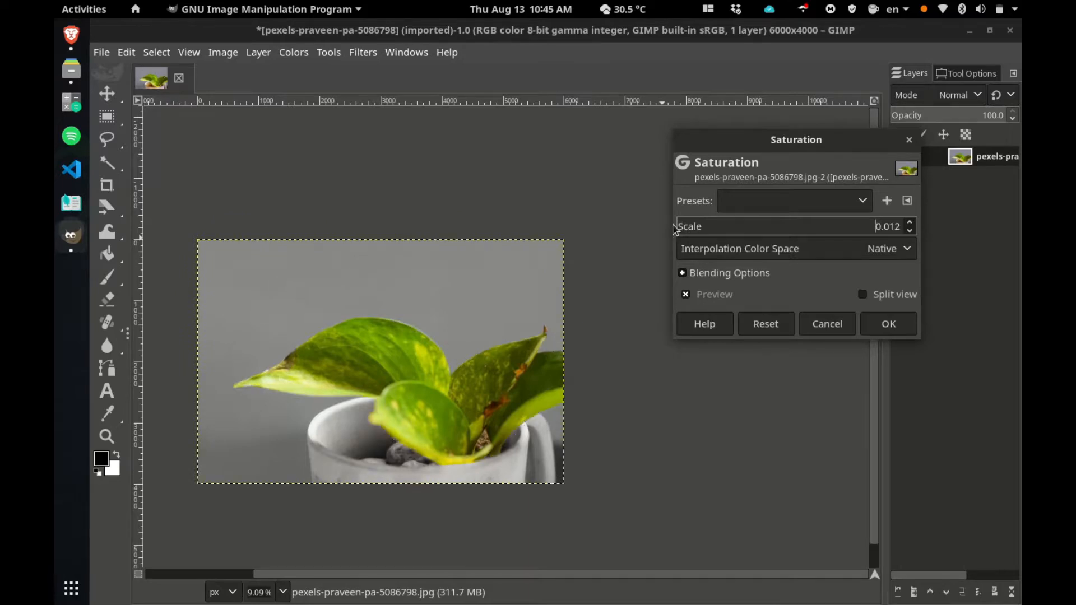
pyautogui.click(910, 230)
pyautogui.click(910, 230)
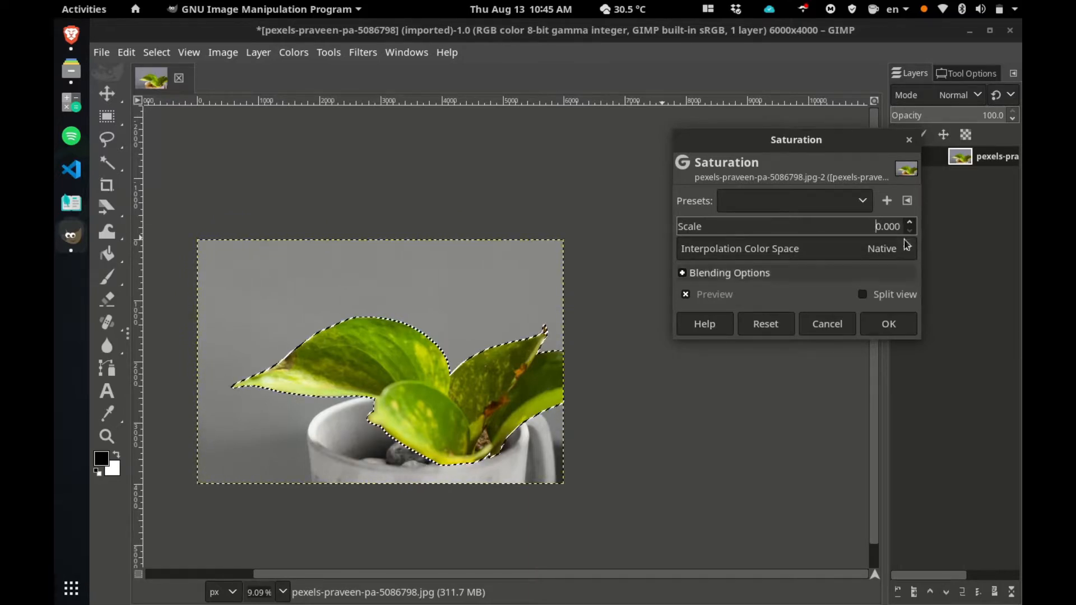
pyautogui.click(887, 319)
pyautogui.hotkey('ctrl', 'shift', 'a')
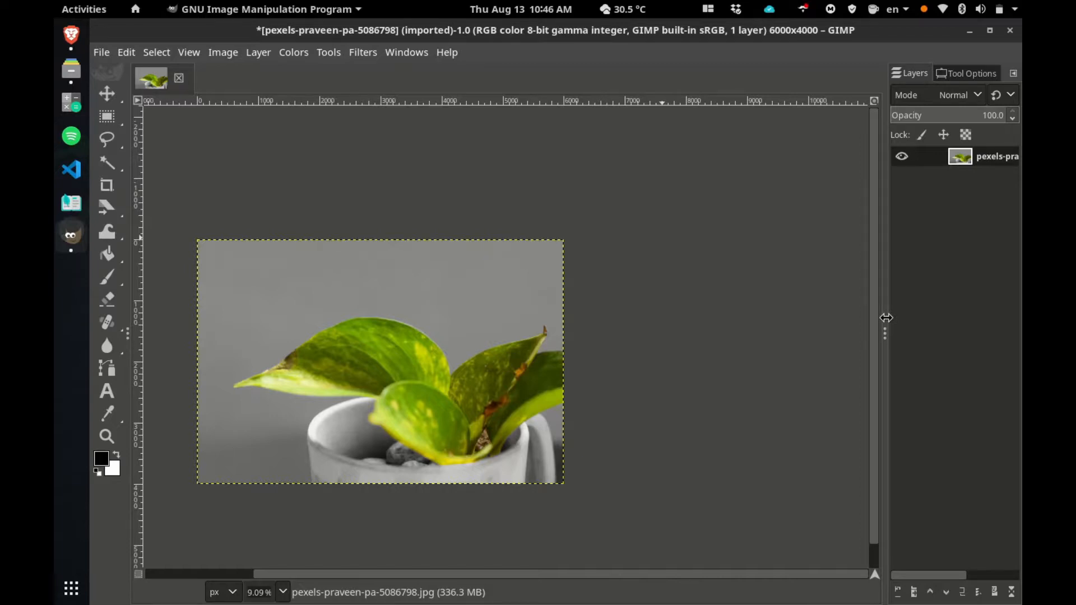
# Export the image as color-pop-gimp.jpg in the Documents folder at JPEG quality 90, and close the program window
pyautogui.click(101, 52)
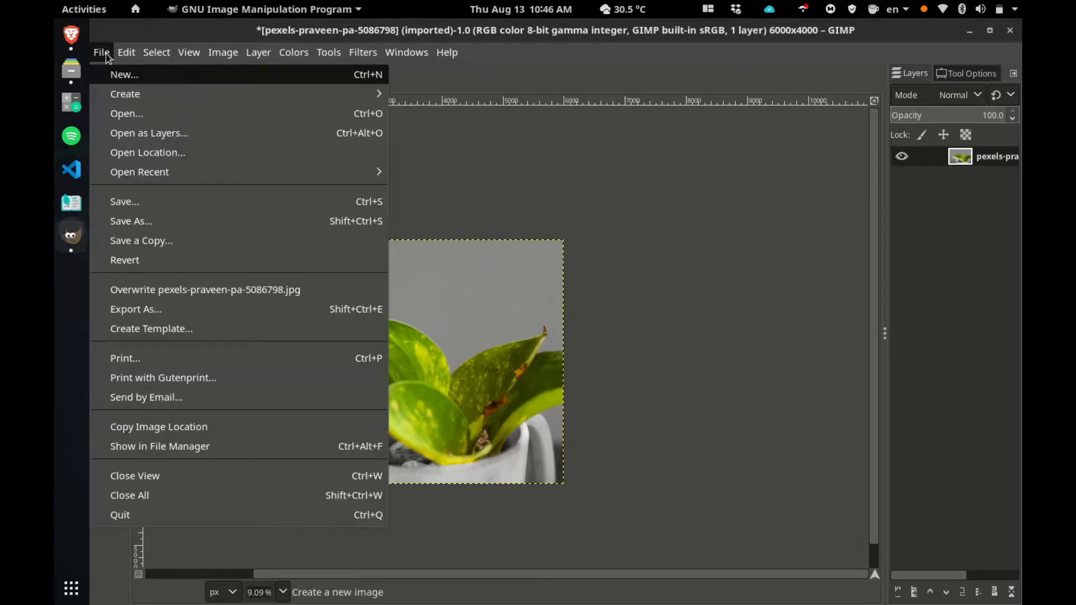
pyautogui.click(156, 308)
pyautogui.write('cop')
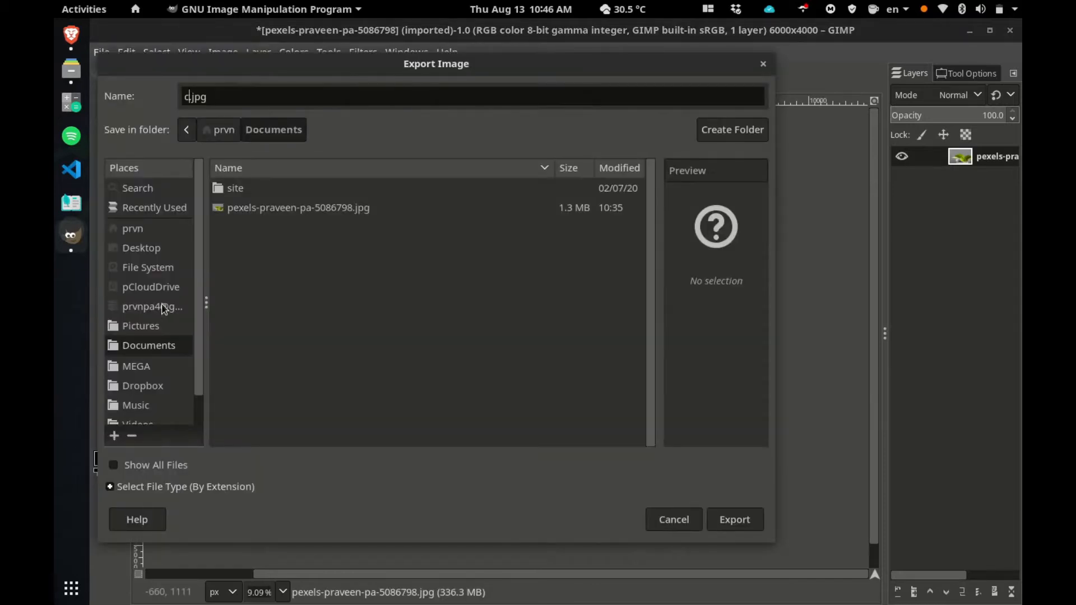
pyautogui.press('BackSpace')
pyautogui.press('BackSpace')
pyautogui.press('BackSpace')
pyautogui.write('color-pop-gimp')
pyautogui.press('Return')
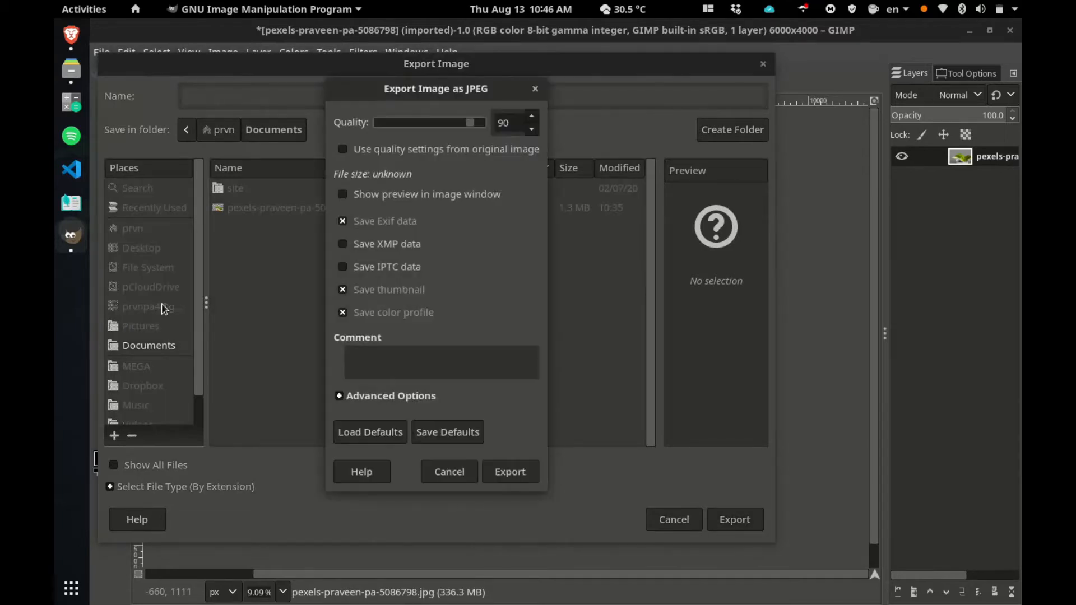
pyautogui.press('Return')
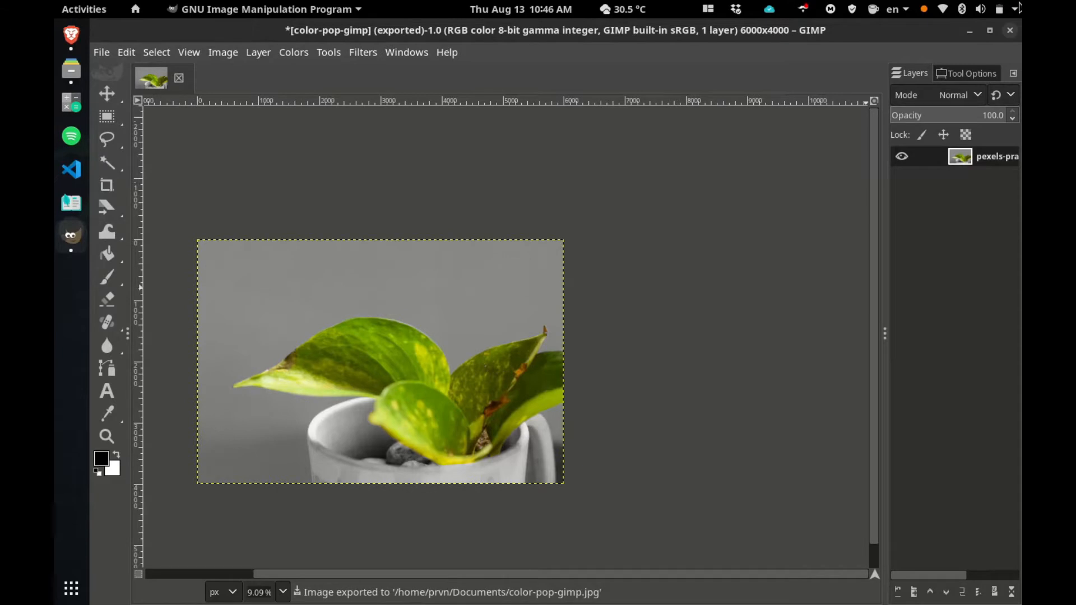
pyautogui.click(1011, 31)
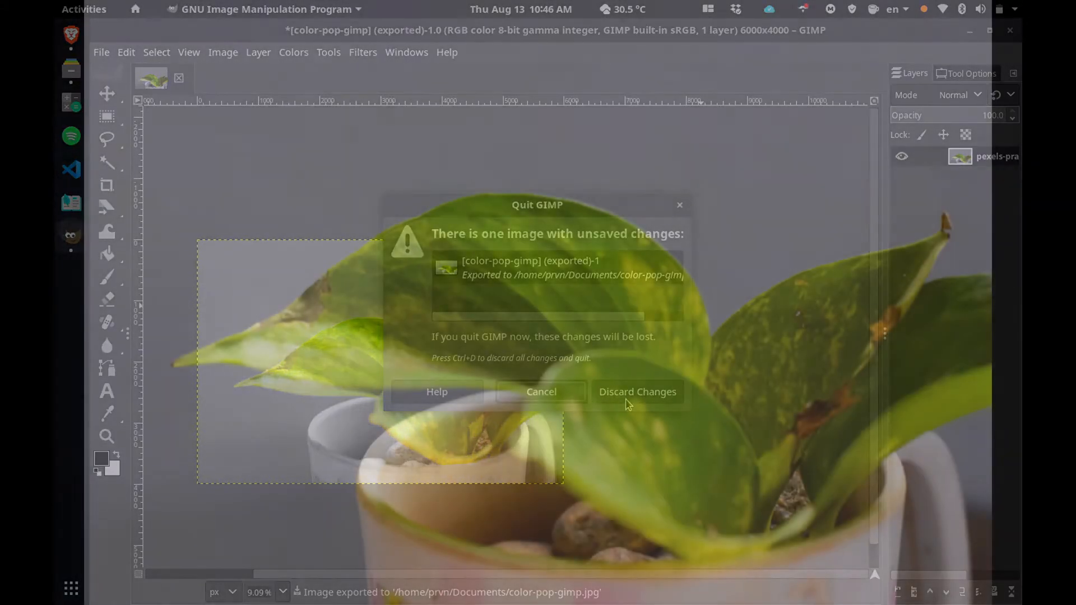